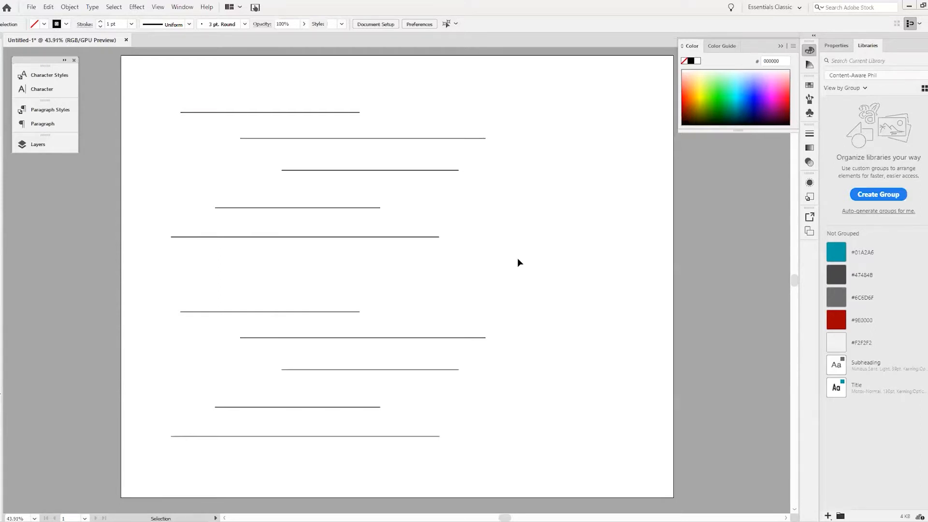
- Try moving the fourth line of the upper group to the left by hand, and undo the move
{"action": "left_click_drag", "start_coordinate": [394, 258], "coordinate": [228, 78]}
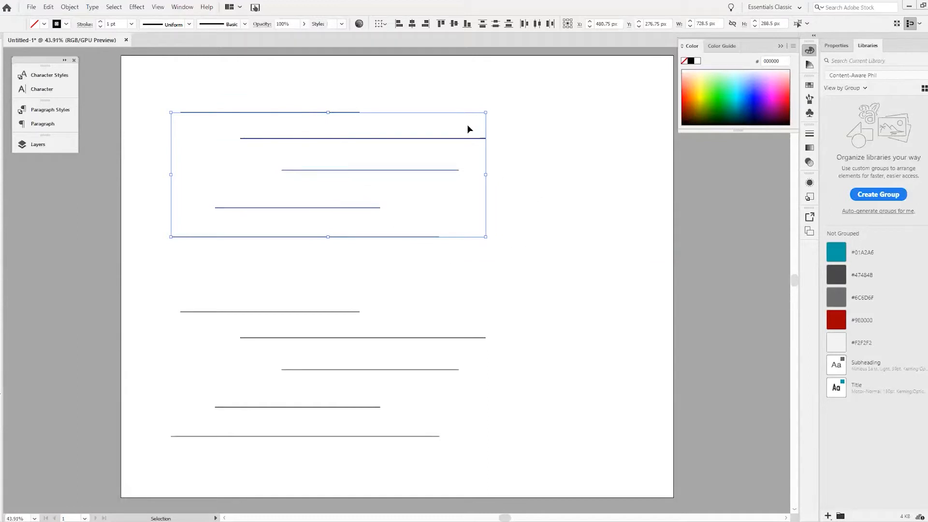
{"action": "left_click", "coordinate": [482, 158]}
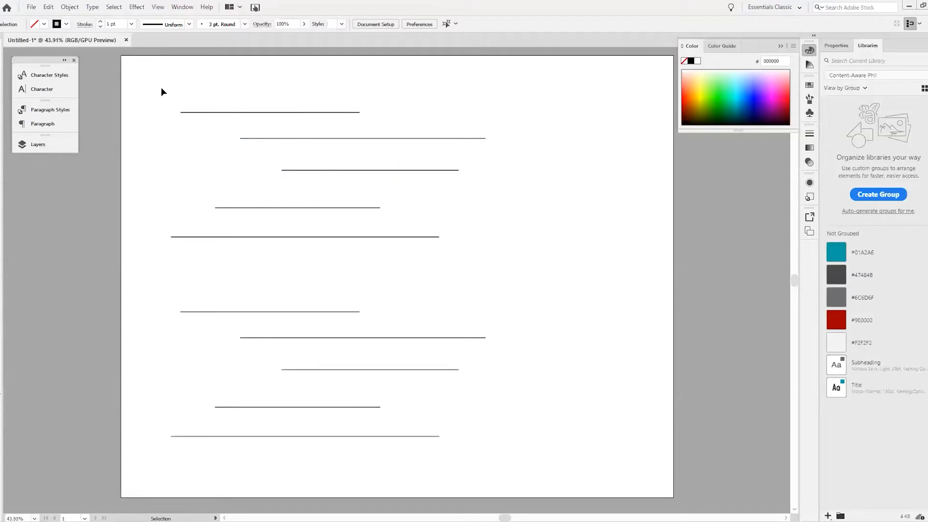
{"action": "left_click", "coordinate": [263, 209]}
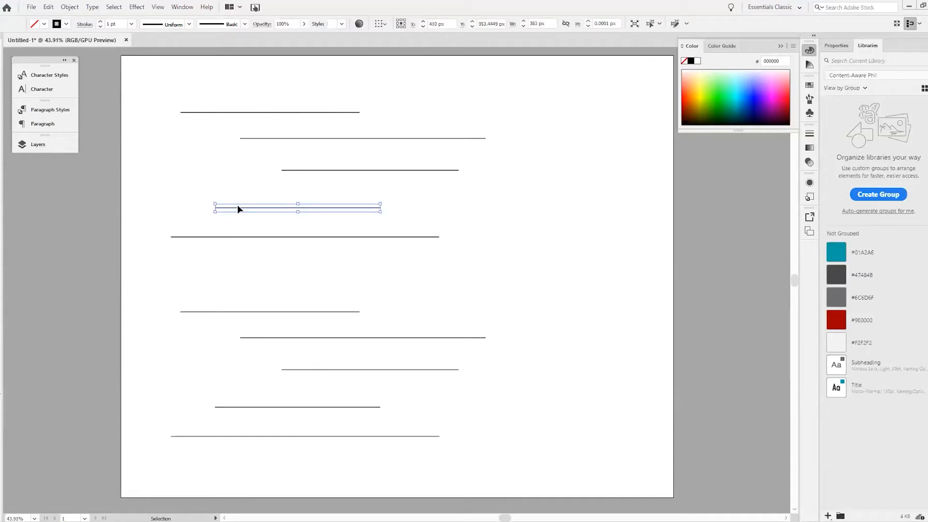
{"action": "left_click_drag", "start_coordinate": [238, 208], "coordinate": [195, 216]}
{"action": "key", "text": "ctrl+z"}
{"action": "left_click", "coordinate": [420, 263]}
- Try left-aligning the five whole lines of the upper group, and undo the alignment
{"action": "left_click_drag", "start_coordinate": [324, 188], "coordinate": [253, 59]}
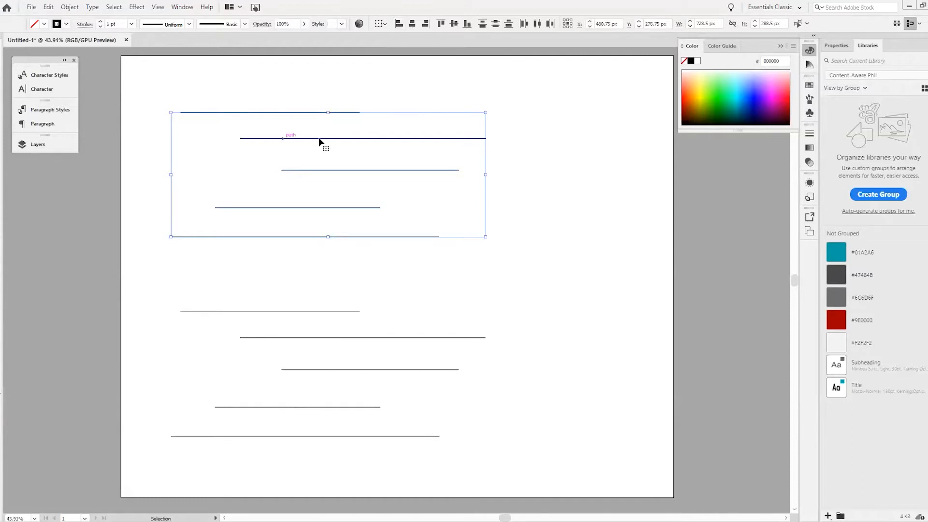
{"action": "left_click", "coordinate": [398, 23]}
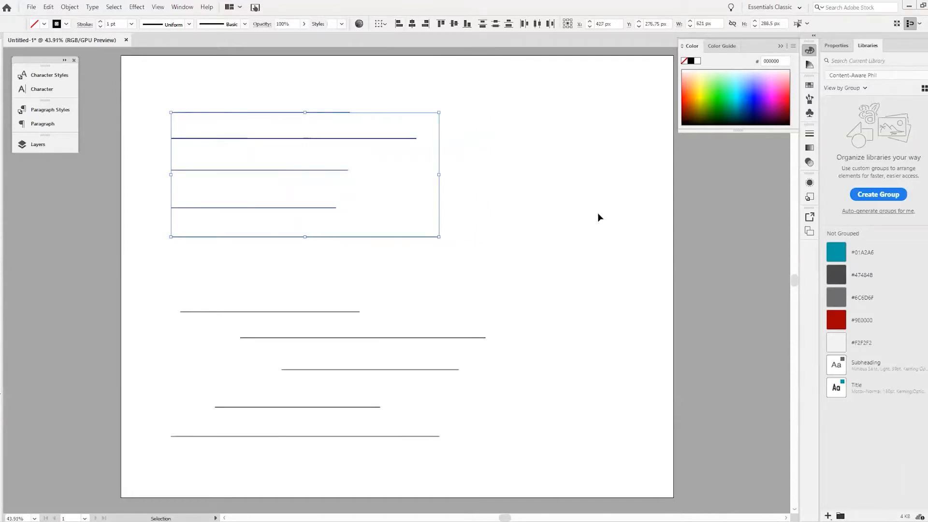
{"action": "key", "text": "ctrl+z"}
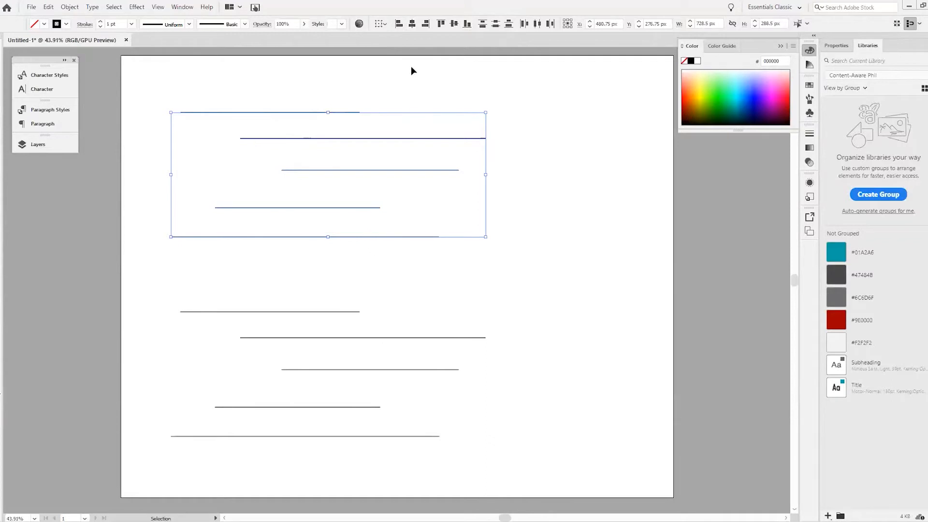
- Try centering the five upper lines horizontally on each other, and undo the alignment
{"action": "left_click", "coordinate": [412, 26]}
{"action": "left_click", "coordinate": [526, 247]}
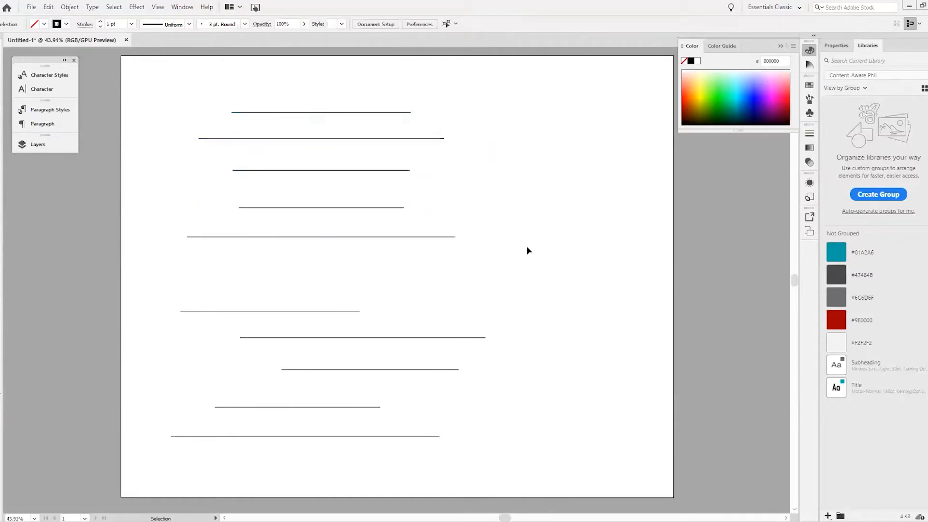
{"action": "key", "text": "ctrl+z"}
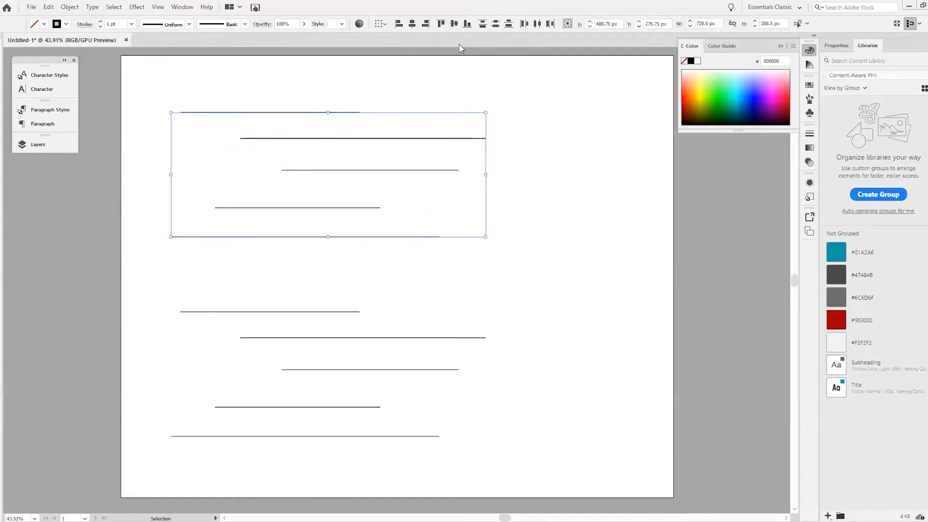
- Try right-aligning the five upper lines, undo the alignment and clear the selection
{"action": "left_click", "coordinate": [425, 26]}
{"action": "left_click", "coordinate": [564, 116]}
{"action": "key", "text": "ctrl+z"}
{"action": "left_click", "coordinate": [556, 153]}
- Try aligning the five upper lines vertically to the top, and undo the alignment
{"action": "left_click_drag", "start_coordinate": [477, 261], "coordinate": [280, 87]}
{"action": "left_click", "coordinate": [441, 25]}
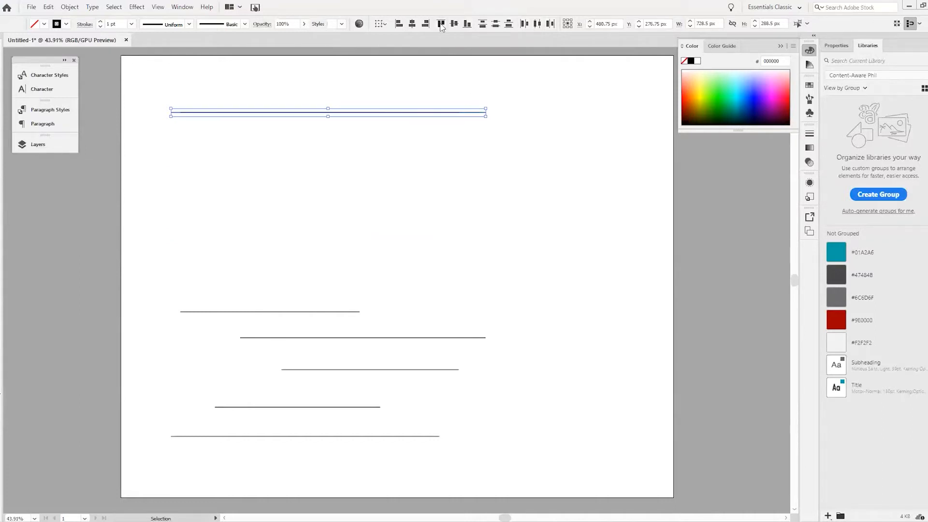
{"action": "left_click", "coordinate": [477, 199]}
{"action": "left_click", "coordinate": [240, 113]}
{"action": "key", "text": "ctrl+z"}
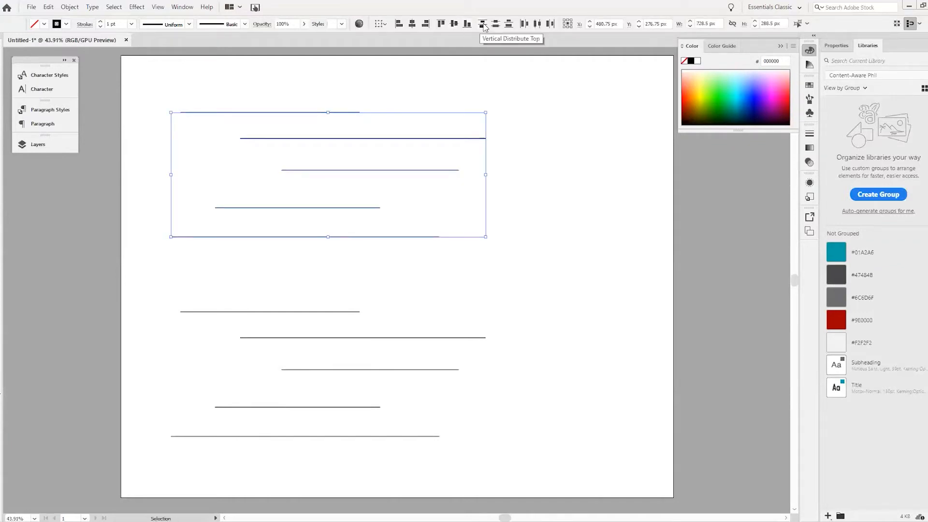
- Try distributing the five upper lines vertically by their tops, undo it and clear the selection
{"action": "left_click", "coordinate": [483, 24]}
{"action": "key", "text": "ctrl+z"}
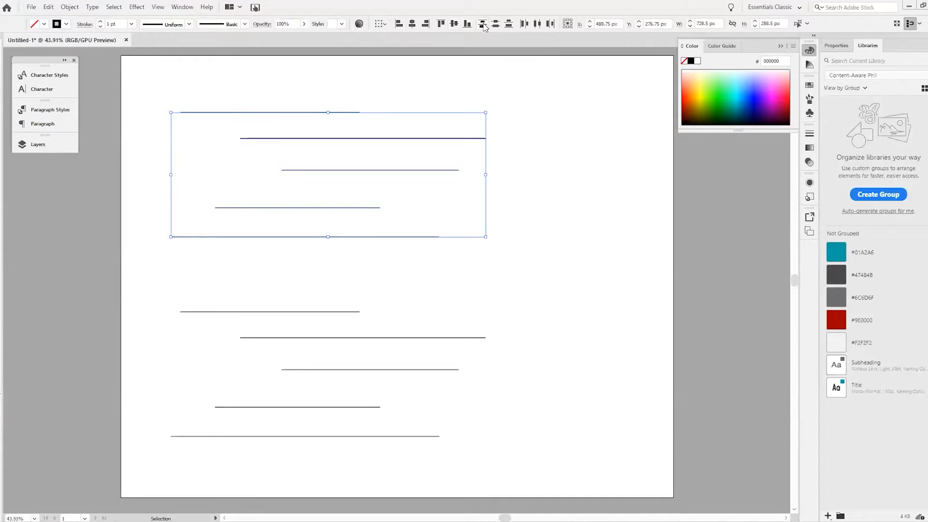
{"action": "left_click", "coordinate": [477, 145]}
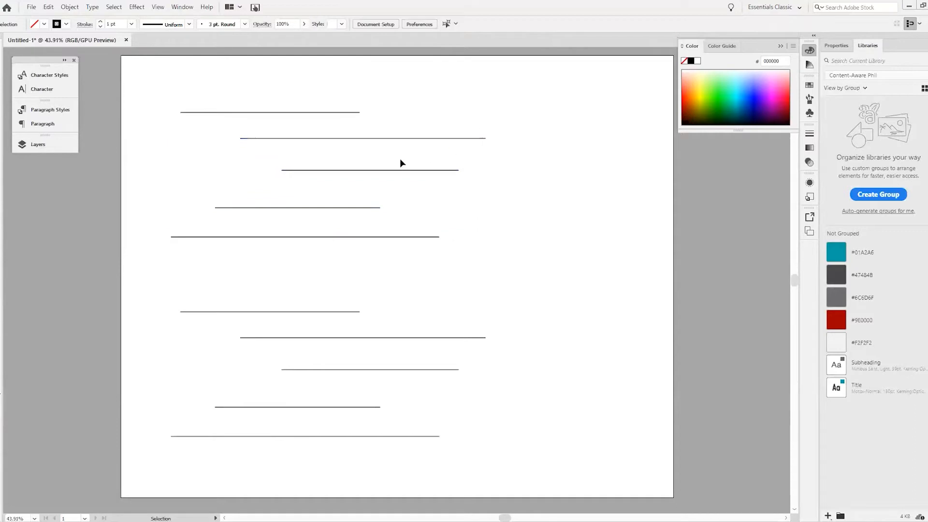
- Make the upper group's spacing more uneven by moving the second line slightly up and the fourth line slightly down
{"action": "left_click_drag", "start_coordinate": [386, 139], "coordinate": [385, 132]}
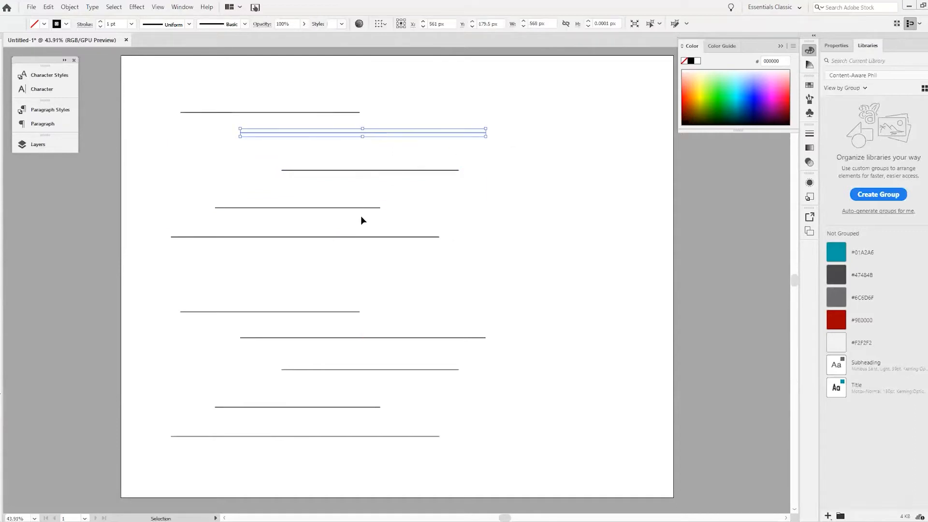
{"action": "left_click_drag", "start_coordinate": [361, 207], "coordinate": [362, 213]}
{"action": "left_click", "coordinate": [444, 207]}
- Try Vertical Distribute Top on the unevenly spaced upper lines, and undo the distribution
{"action": "left_click_drag", "start_coordinate": [403, 246], "coordinate": [294, 83]}
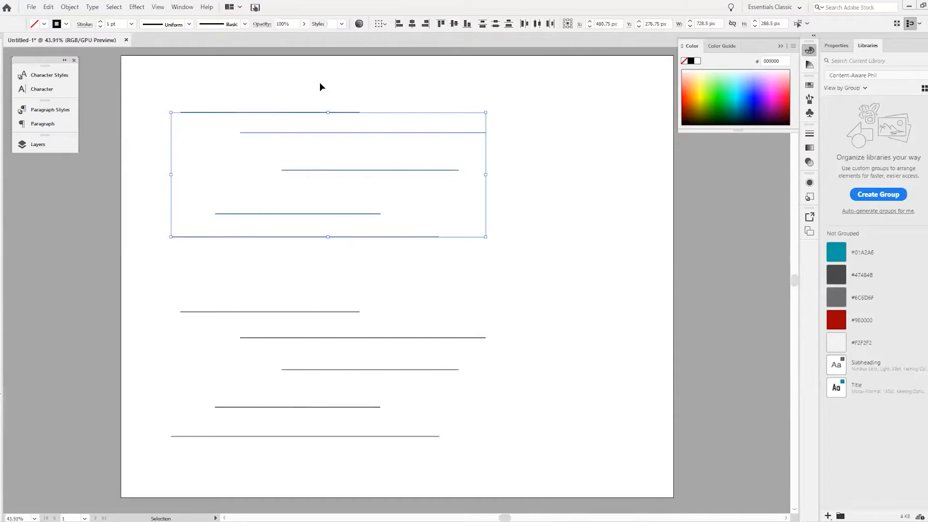
{"action": "left_click", "coordinate": [484, 24]}
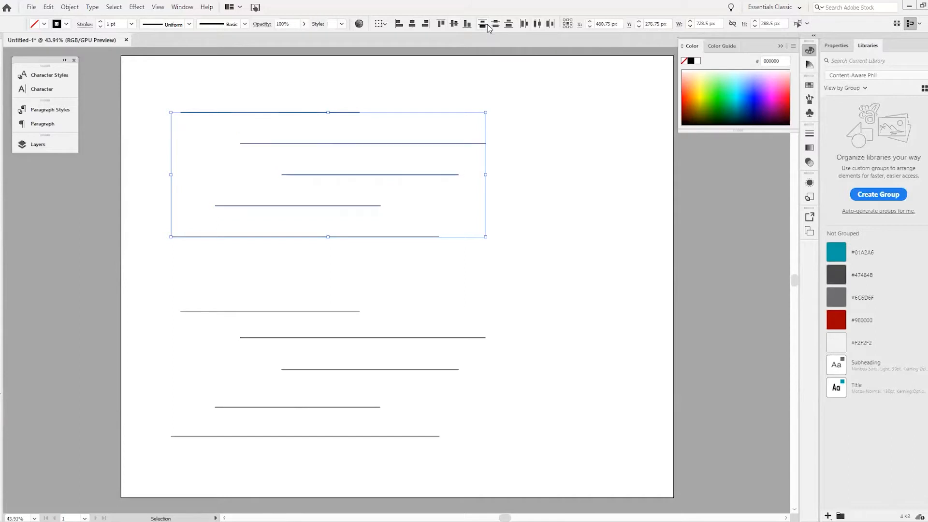
{"action": "left_click", "coordinate": [514, 207]}
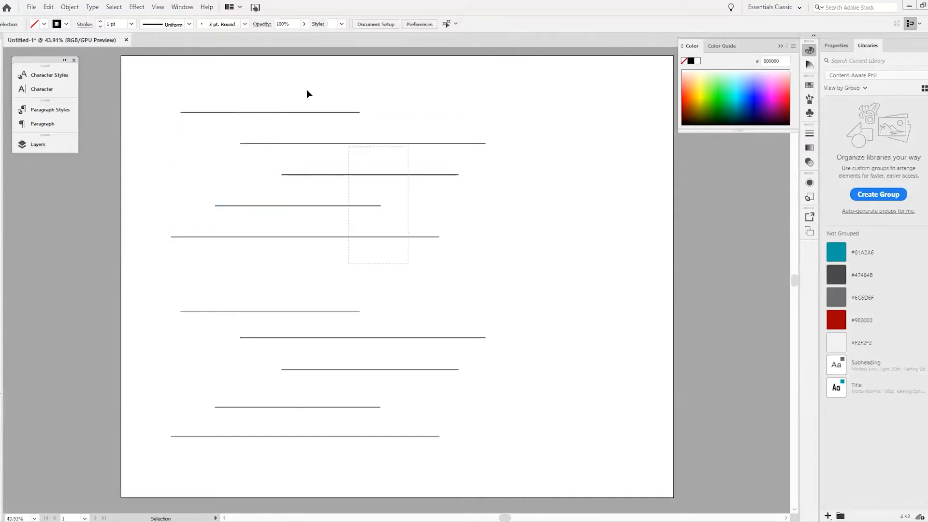
{"action": "left_click", "coordinate": [312, 112]}
{"action": "key", "text": "ctrl+z"}
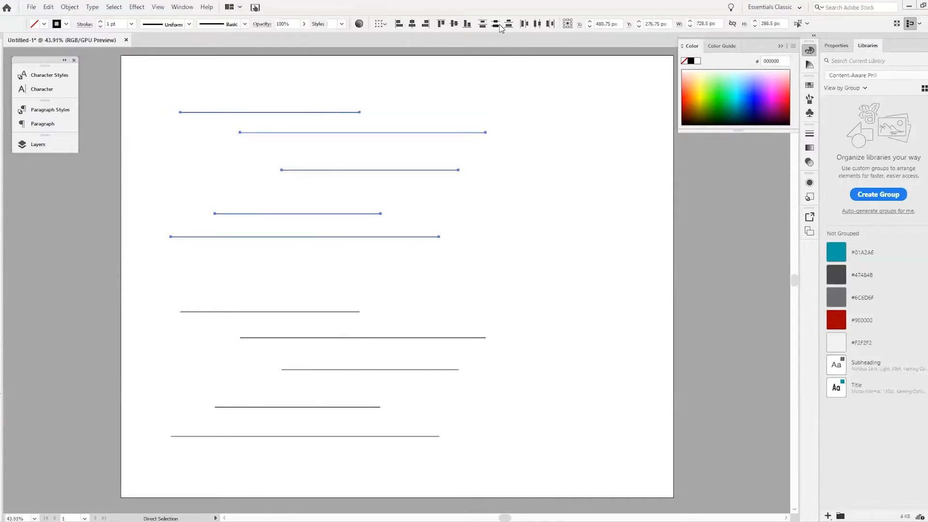
- Space the five upper lines evenly by distributing them vertically by their centers, and clear the selection
{"action": "left_click", "coordinate": [499, 25]}
{"action": "key", "text": "v"}
{"action": "left_click", "coordinate": [381, 269]}
{"action": "left_click", "coordinate": [320, 112]}
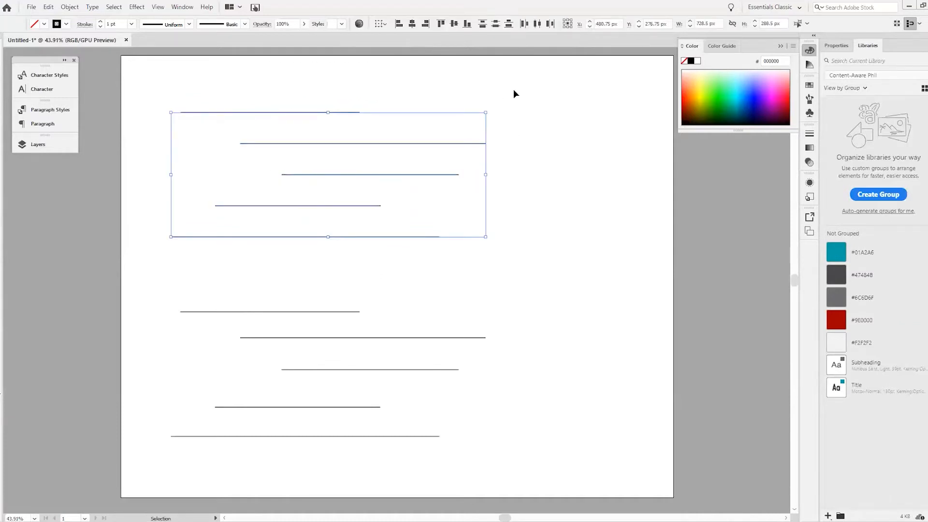
{"action": "left_click", "coordinate": [537, 121]}
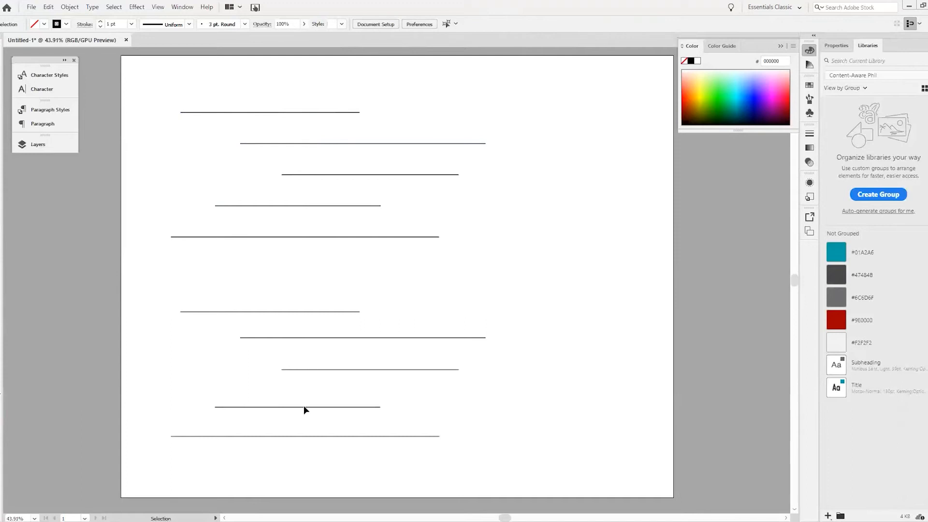
- Left-align the five evenly spaced upper lines and clear the selection
{"action": "left_click_drag", "start_coordinate": [410, 238], "coordinate": [254, 86]}
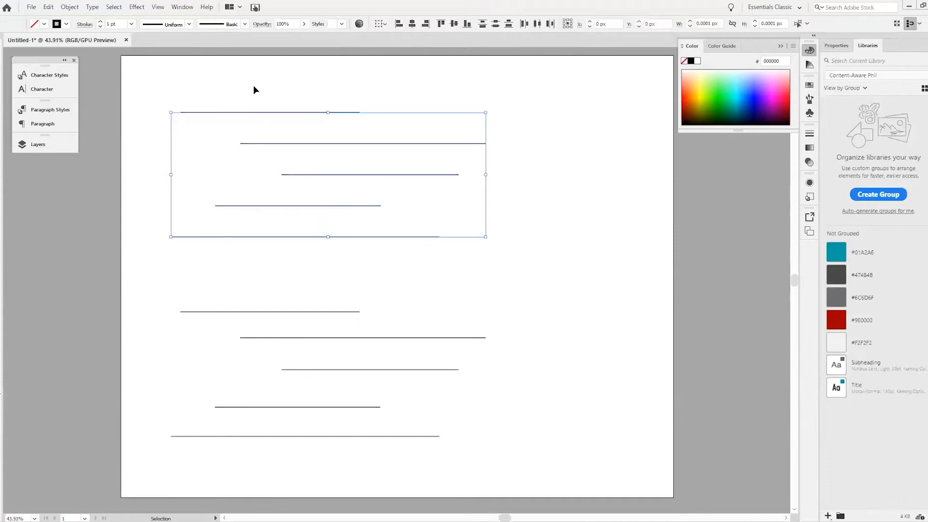
{"action": "left_click", "coordinate": [399, 26]}
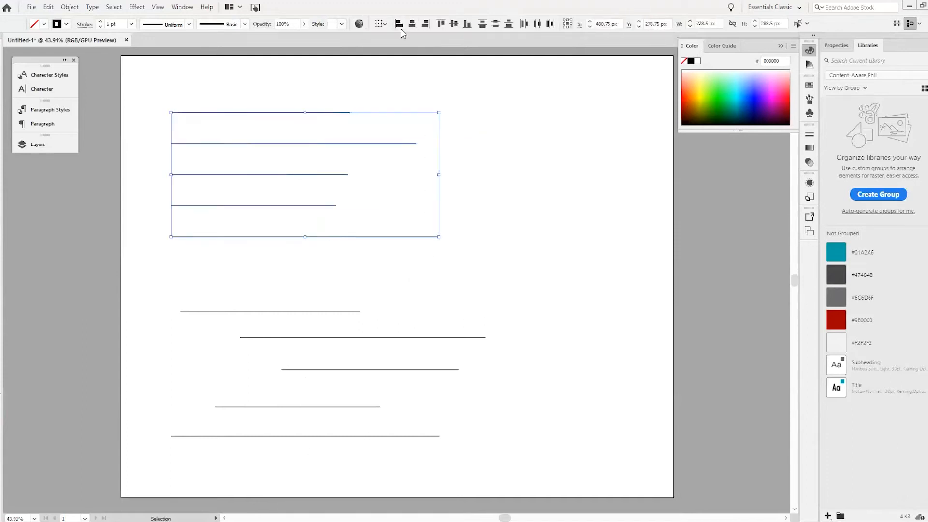
{"action": "left_click", "coordinate": [519, 147]}
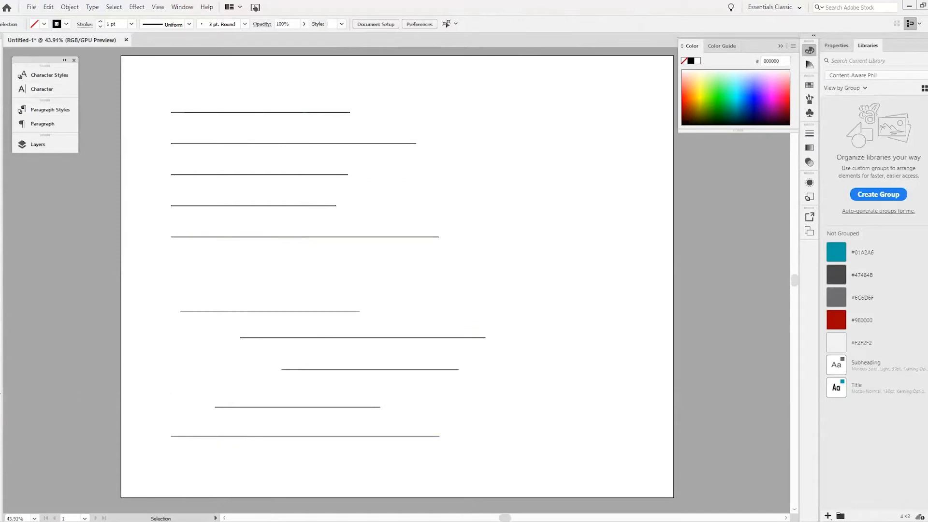
- Try aligning only the left end anchor points of the five lower lines to the leftmost one, and undo it
{"action": "left_click", "coordinate": [0, 73]}
{"action": "left_click_drag", "start_coordinate": [147, 289], "coordinate": [290, 463]}
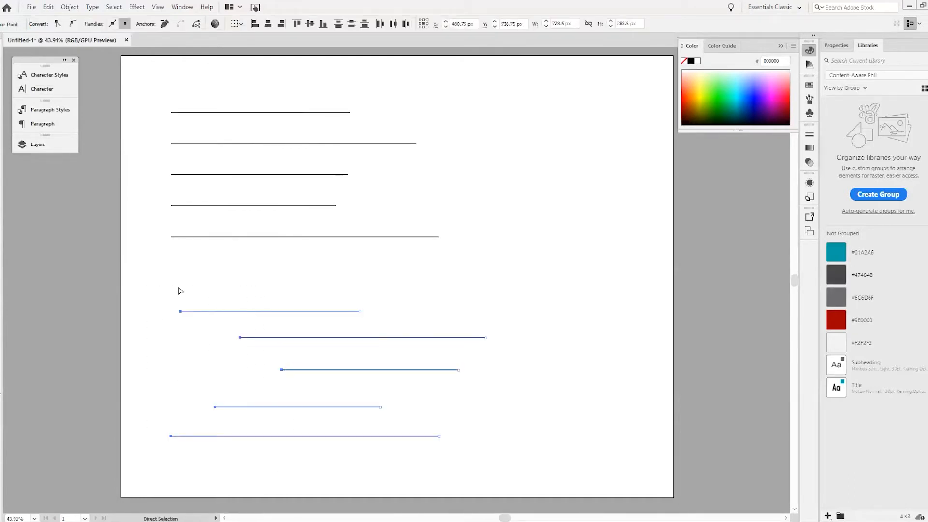
{"action": "left_click_drag", "start_coordinate": [146, 275], "coordinate": [304, 482]}
{"action": "left_click_drag", "start_coordinate": [308, 471], "coordinate": [109, 279]}
{"action": "left_click", "coordinate": [256, 24]}
{"action": "left_click", "coordinate": [284, 261]}
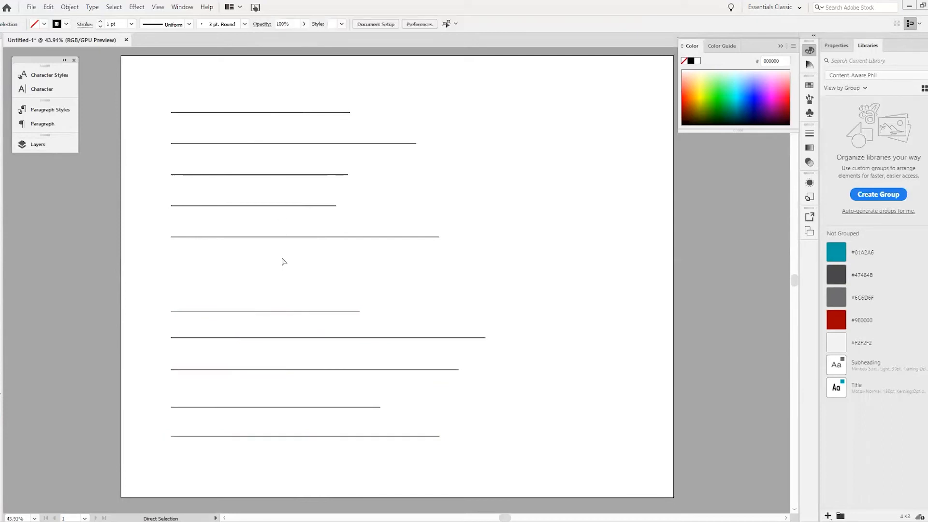
{"action": "key", "text": "ctrl+z"}
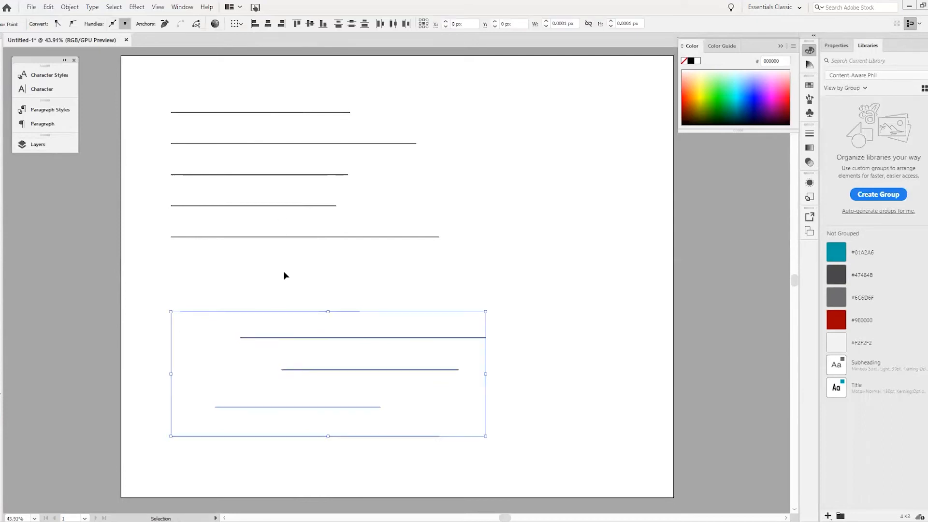
{"action": "left_click", "coordinate": [284, 276]}
- Try aligning only the right end anchor points of the five lower lines to the rightmost one, undoing each attempt
{"action": "left_click_drag", "start_coordinate": [529, 470], "coordinate": [358, 260]}
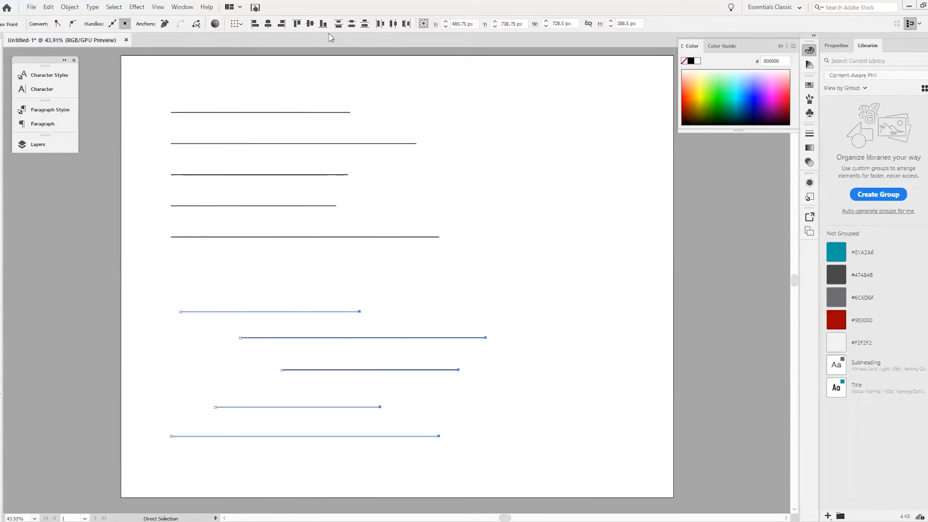
{"action": "left_click", "coordinate": [283, 24]}
{"action": "left_click", "coordinate": [516, 280]}
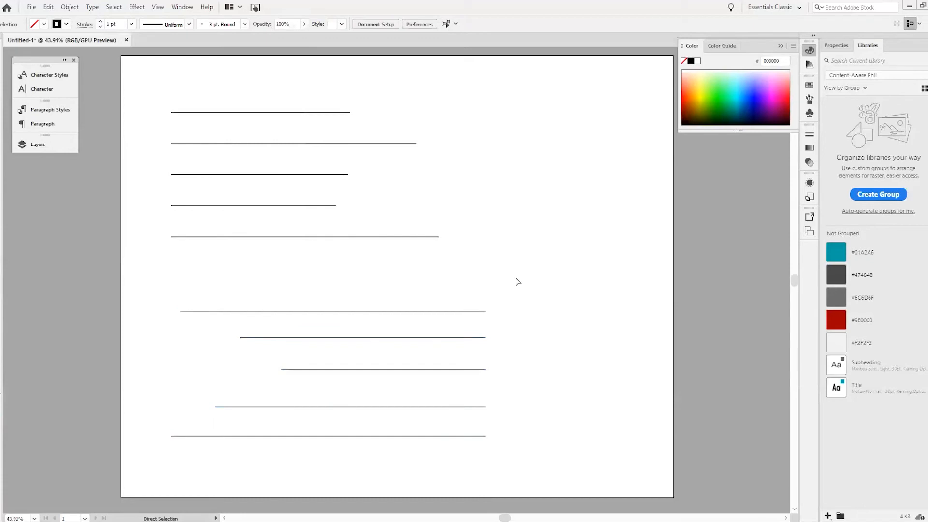
{"action": "key", "text": "ctrl+z"}
{"action": "left_click_drag", "start_coordinate": [518, 455], "coordinate": [346, 279]}
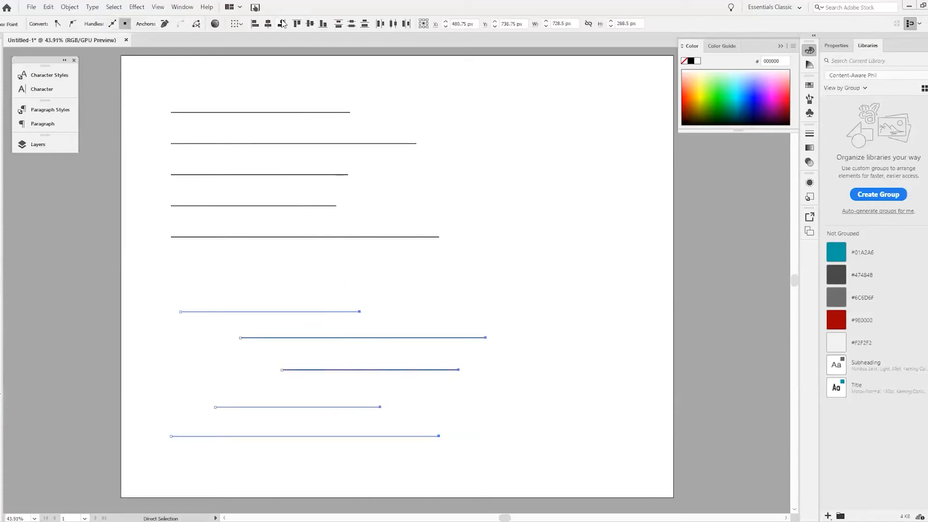
{"action": "left_click", "coordinate": [282, 24]}
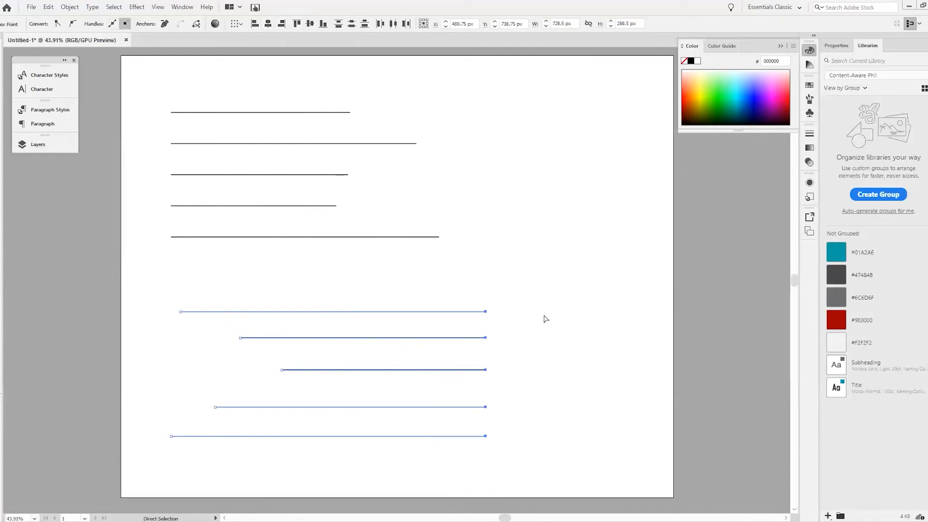
{"action": "key", "text": "v"}
{"action": "key", "text": "ctrl+z"}
- Try aligning the lower lines' right end anchor points to the leftmost of those points, and undo it
{"action": "key", "text": "a"}
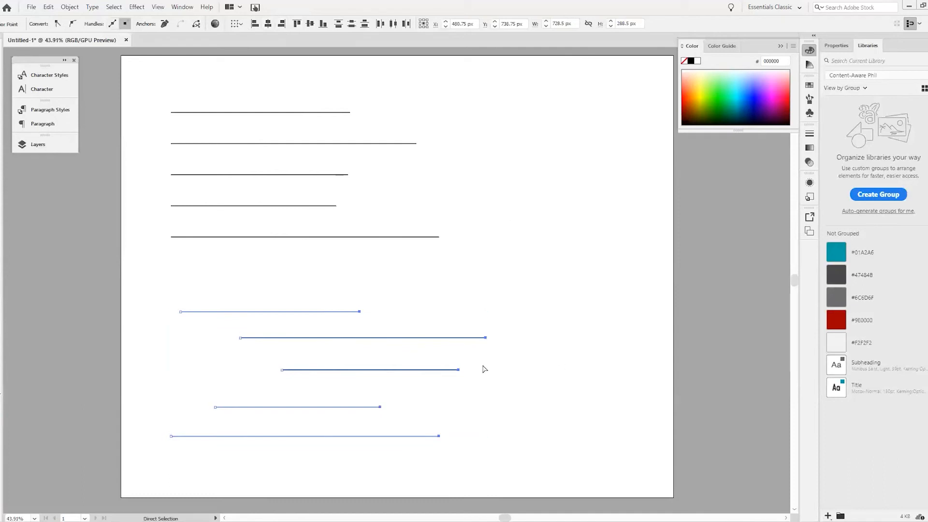
{"action": "left_click", "coordinate": [256, 24]}
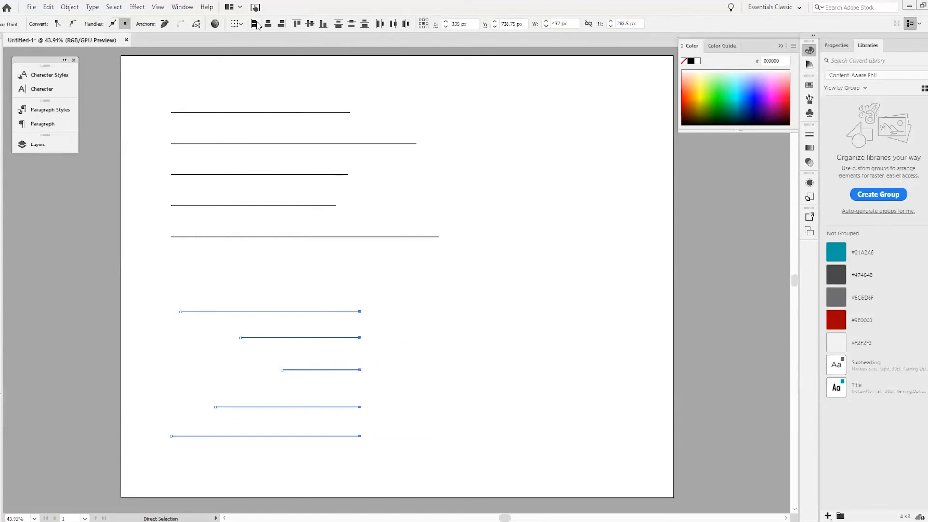
{"action": "key", "text": "ctrl+z"}
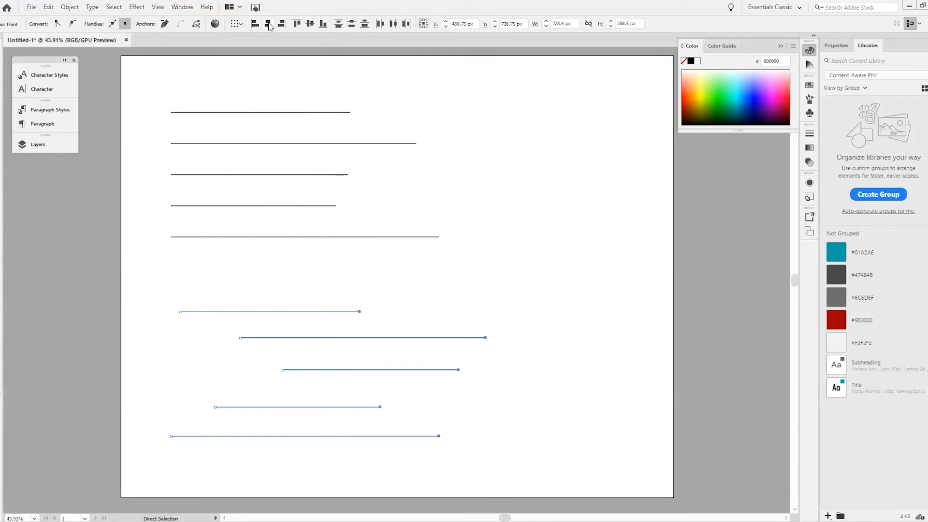
- Center-align the lower lines' right end anchor points horizontally, and move them together to the right for an overall width of about 649 px
{"action": "left_click", "coordinate": [270, 24]}
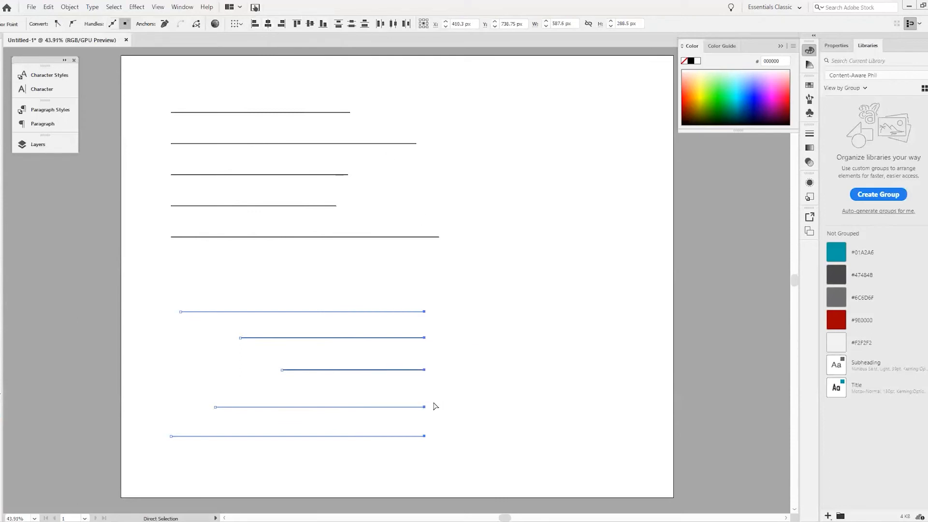
{"action": "left_click_drag", "start_coordinate": [430, 370], "coordinate": [451, 369]}
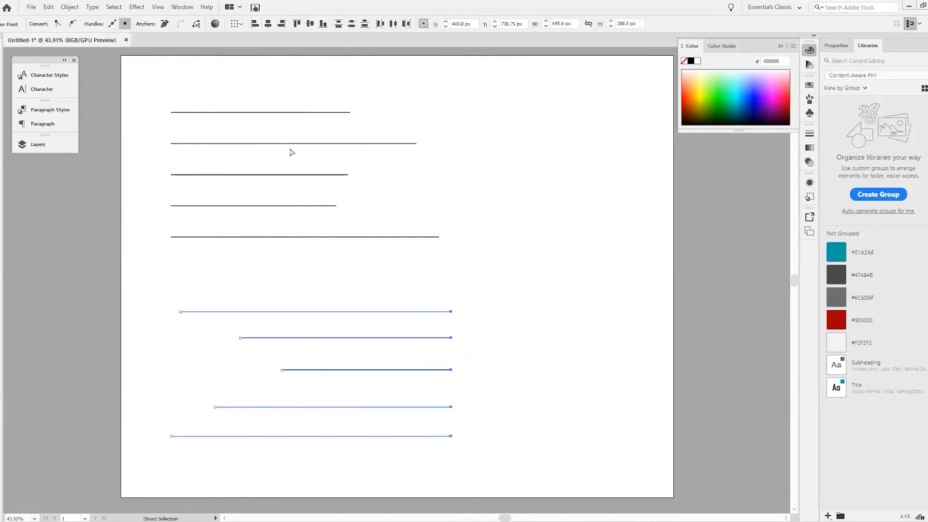
- Delete all lines of both groups from the artboard
{"action": "key", "text": "v"}
{"action": "left_click_drag", "start_coordinate": [473, 453], "coordinate": [222, 70]}
{"action": "key", "text": "Delete"}
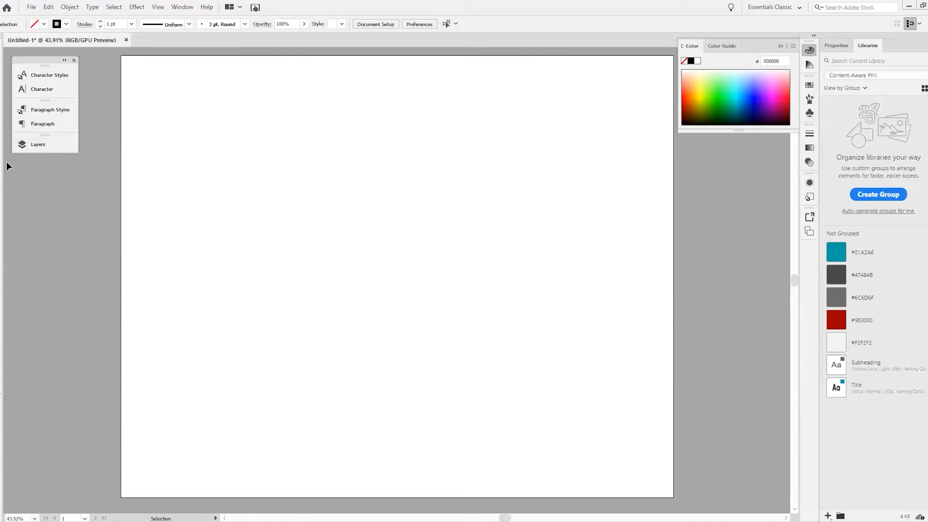
- Draw an 83 px square in the artboard's left half and give it a solid #01A2A6 fill with no stroke
{"action": "key", "text": "m"}
{"action": "left_click_drag", "start_coordinate": [206, 266], "coordinate": [242, 302]}
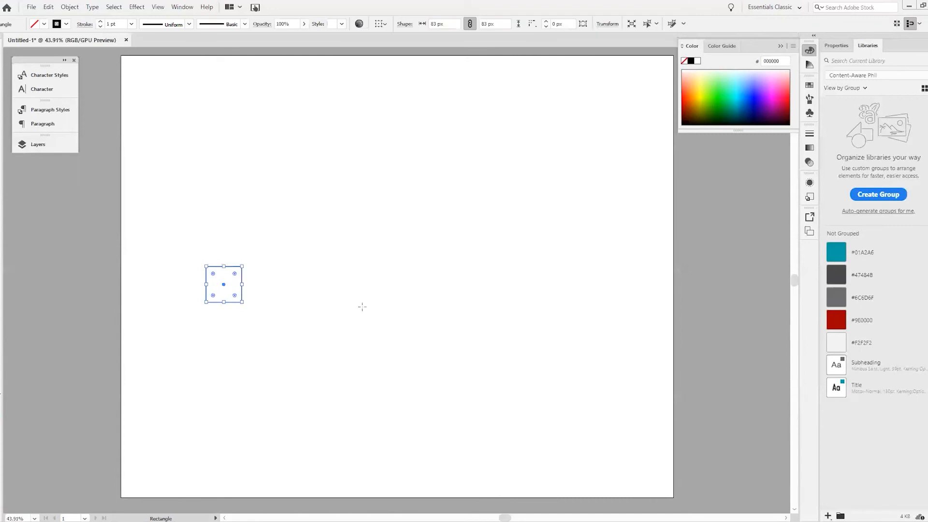
{"action": "key", "text": "shift+x"}
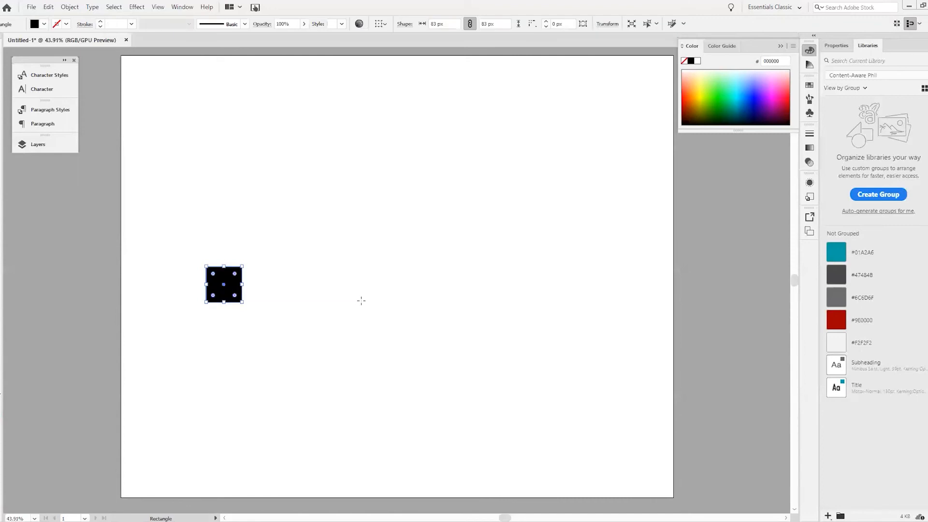
{"action": "left_click", "coordinate": [838, 260]}
- Duplicate the teal square into an unevenly spaced row of four, with the second and fourth squares raised above the others
{"action": "key", "text": "v"}
{"action": "left_click_drag", "start_coordinate": [228, 279], "coordinate": [495, 264]}
{"action": "left_click", "coordinate": [480, 290]}
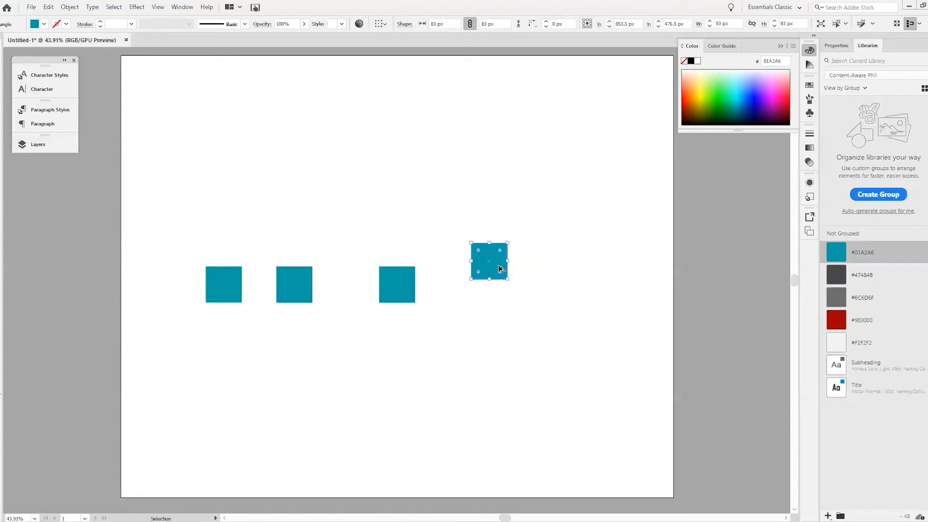
{"action": "left_click_drag", "start_coordinate": [296, 285], "coordinate": [296, 253]}
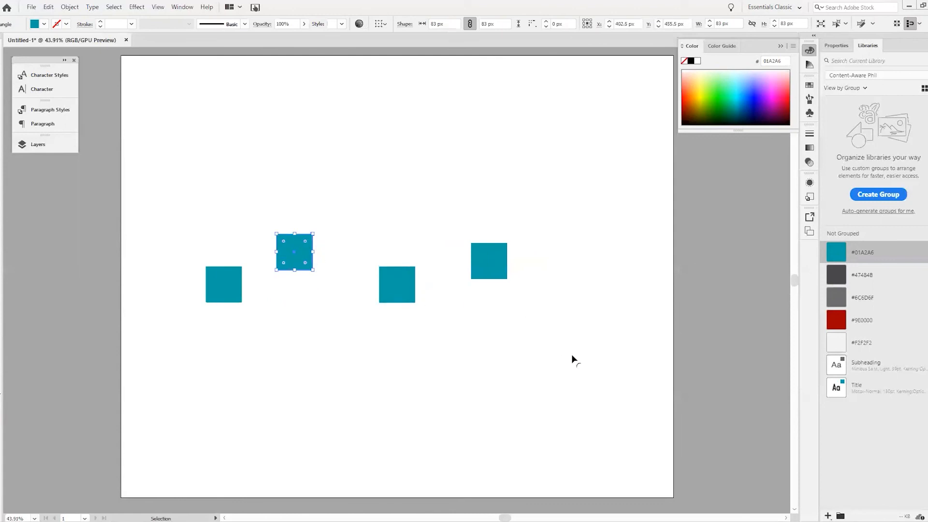
- Recolor the second square with the dark gray #47484B swatch, the third with #6C6D6F and the fourth with #9E0000
{"action": "left_click", "coordinate": [378, 354]}
{"action": "left_click", "coordinate": [304, 257]}
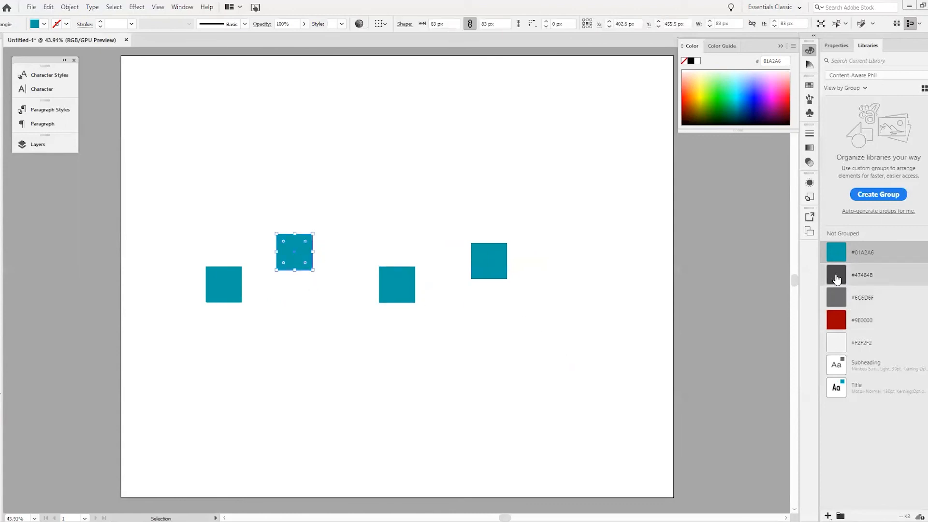
{"action": "left_click", "coordinate": [837, 279]}
{"action": "left_click", "coordinate": [397, 284]}
{"action": "left_click", "coordinate": [836, 297]}
{"action": "left_click", "coordinate": [505, 256]}
{"action": "left_click", "coordinate": [849, 329]}
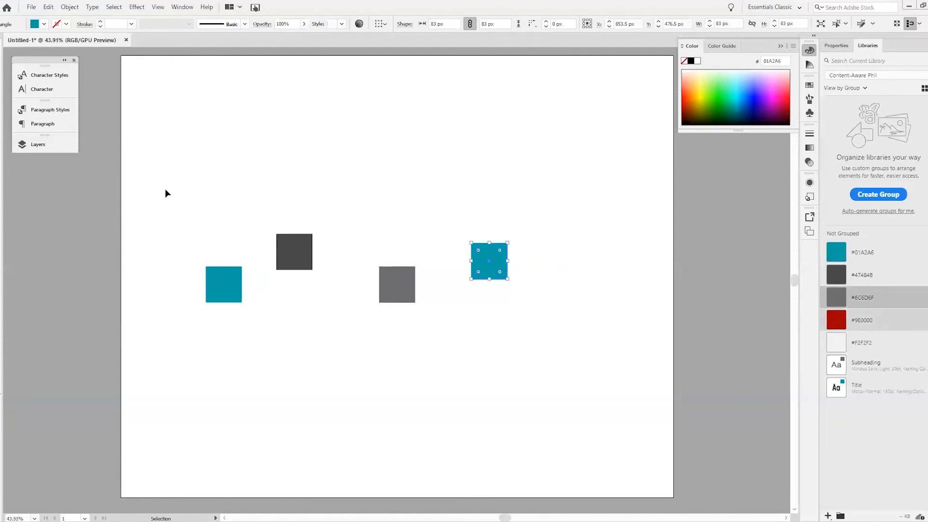
- Align the top edges of all four squares and distribute them horizontally by their centers
{"action": "key", "text": "ctrl+a"}
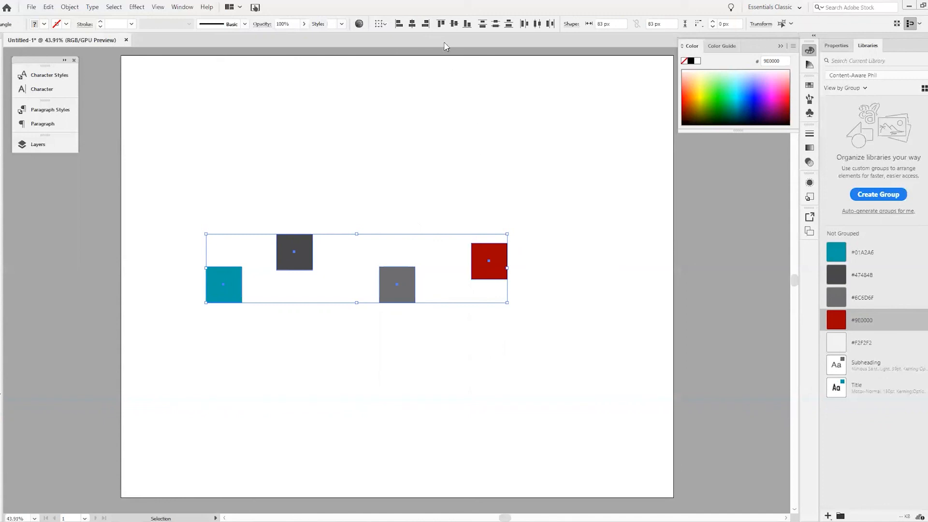
{"action": "left_click", "coordinate": [442, 24]}
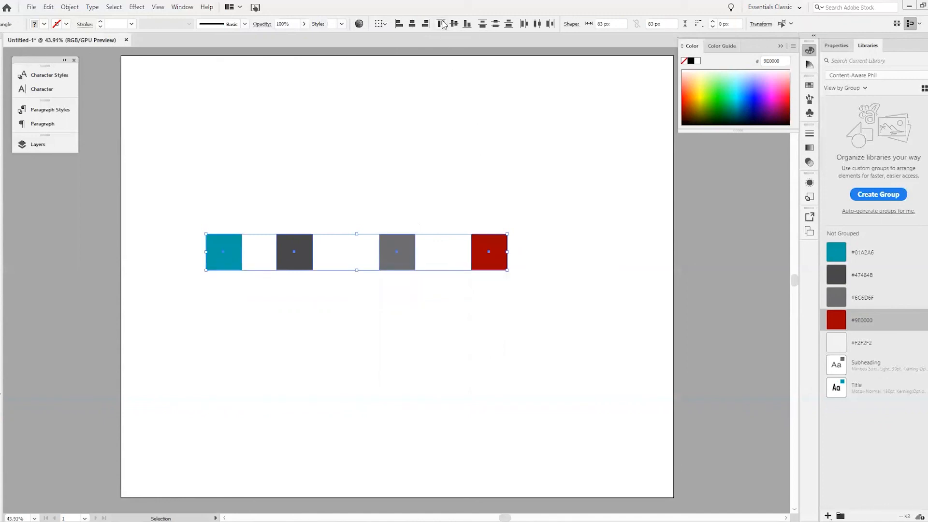
{"action": "left_click", "coordinate": [538, 24]}
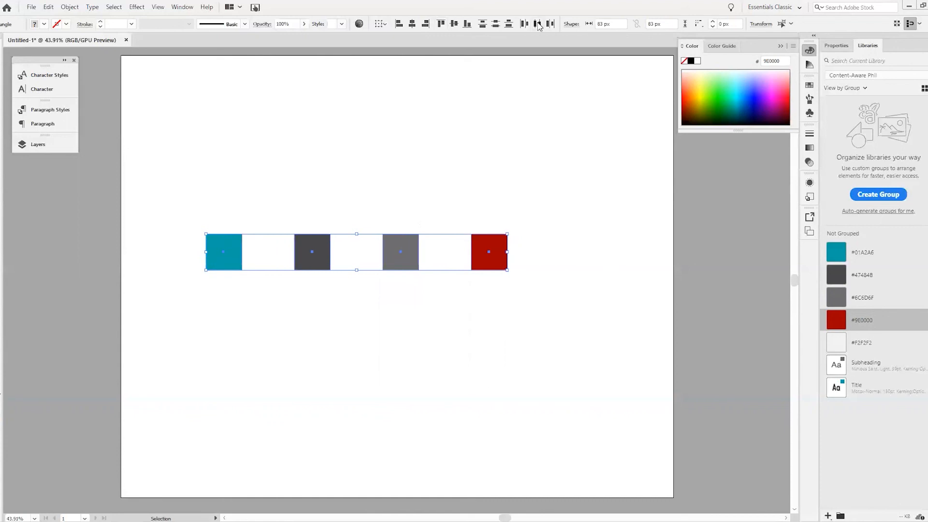
{"action": "left_click", "coordinate": [584, 192]}
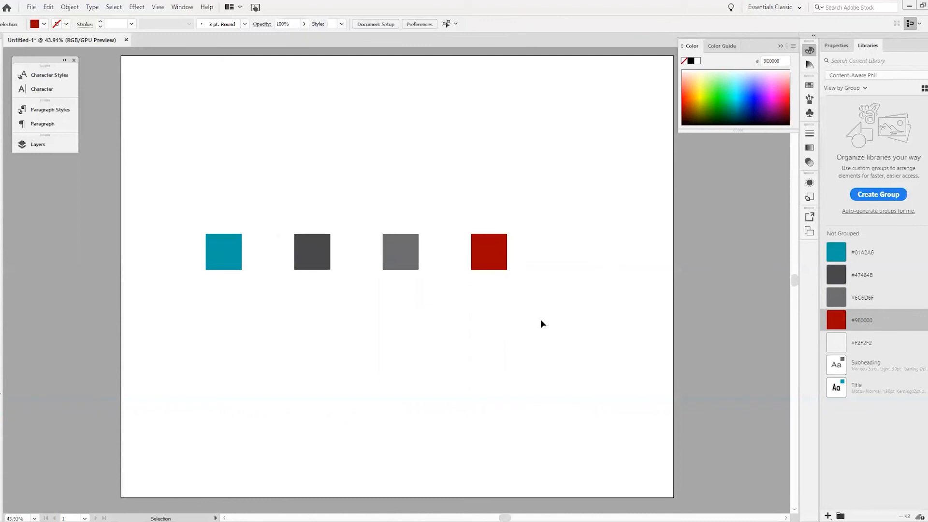
- Select all four squares in the row together
{"action": "left_click_drag", "start_coordinate": [541, 320], "coordinate": [134, 167]}
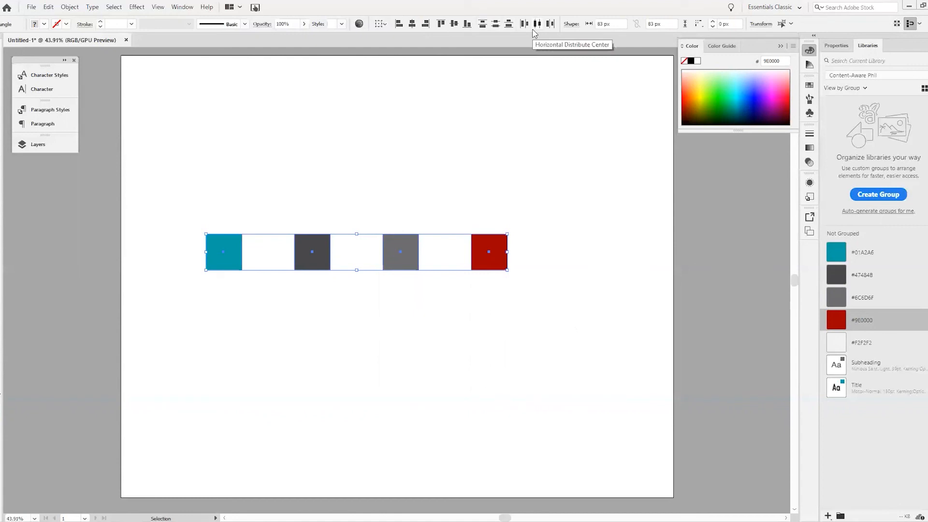
{"action": "left_click", "coordinate": [592, 292]}
{"action": "left_click_drag", "start_coordinate": [626, 339], "coordinate": [205, 172]}
{"action": "left_click", "coordinate": [437, 132]}
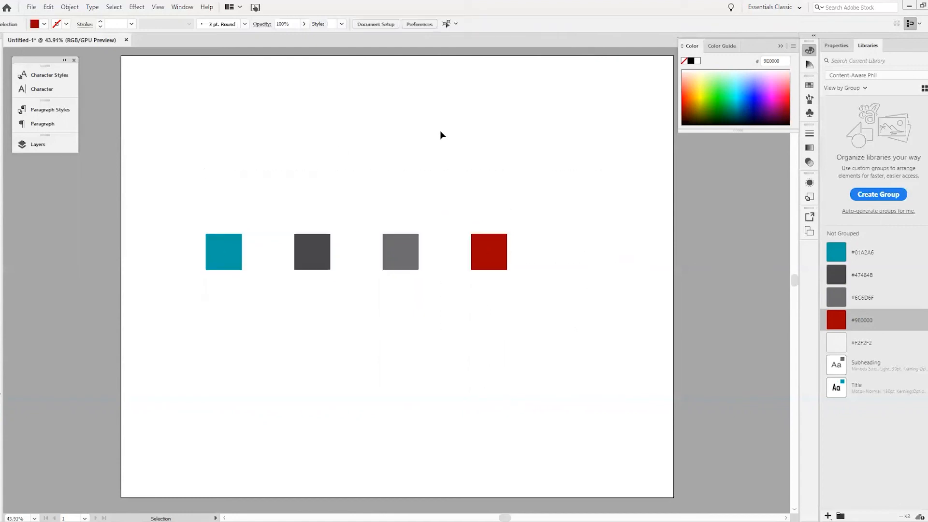
{"action": "left_click_drag", "start_coordinate": [587, 342], "coordinate": [168, 150]}
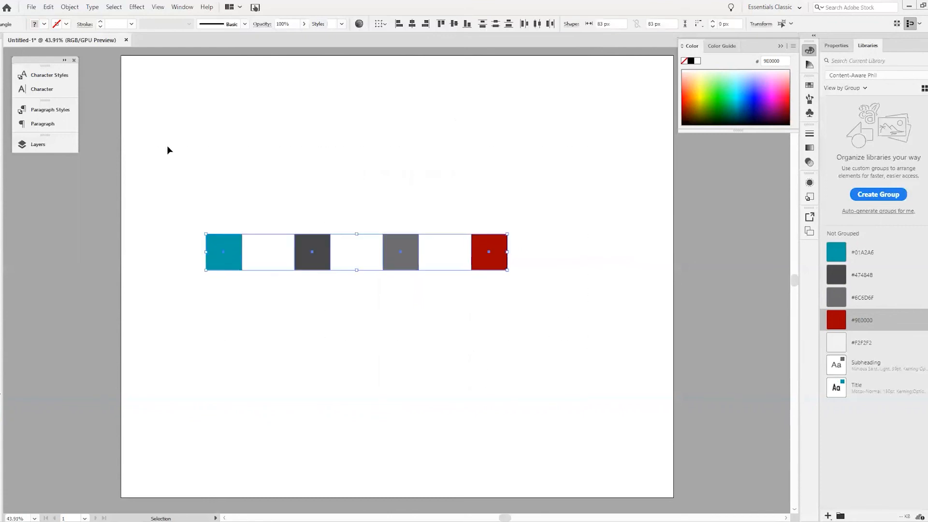